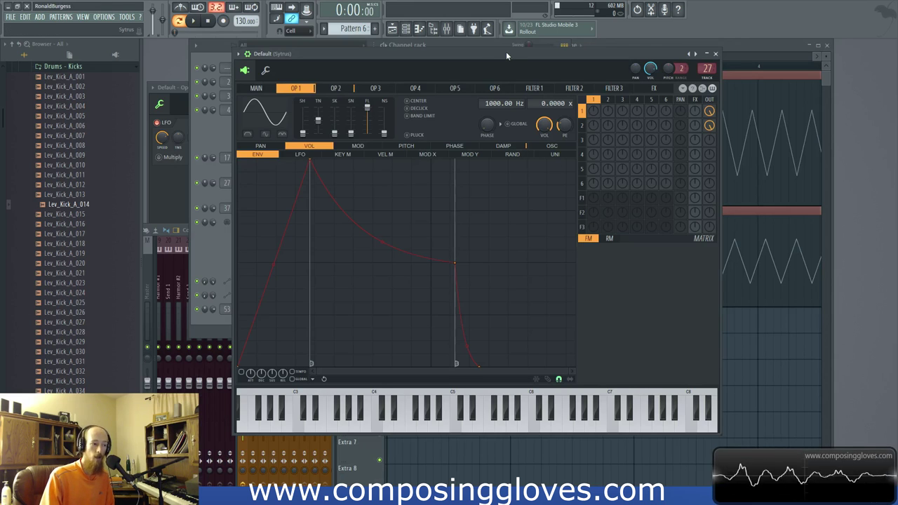
- Reposition the Sytrus window and compare the fixed frequencies of operators 1 and 2
{"action": "left_click_drag", "start_coordinate": [506, 55], "coordinate": [504, 62]}
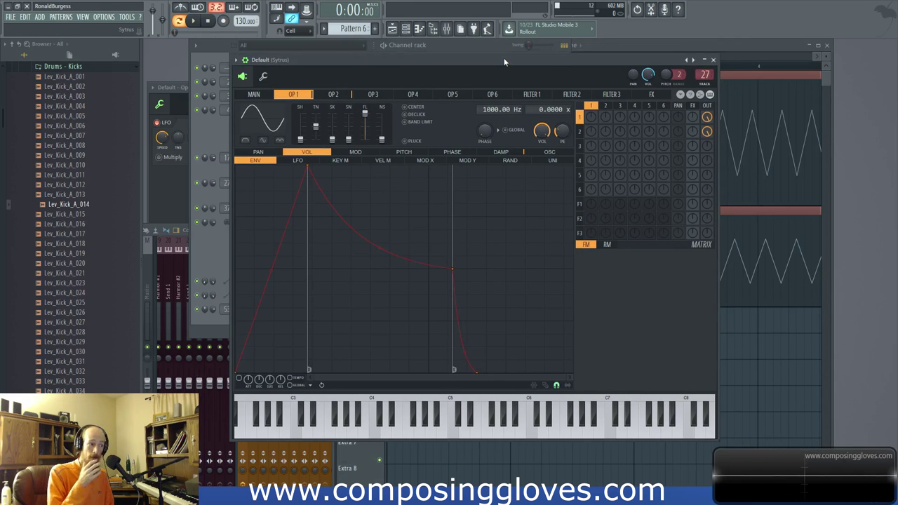
{"action": "left_click_drag", "start_coordinate": [500, 63], "coordinate": [513, 66]}
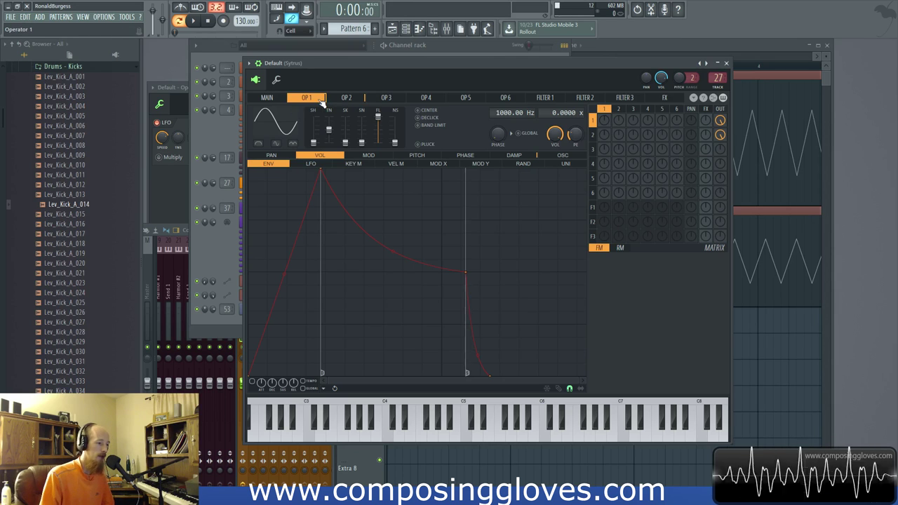
{"action": "left_click", "coordinate": [345, 101]}
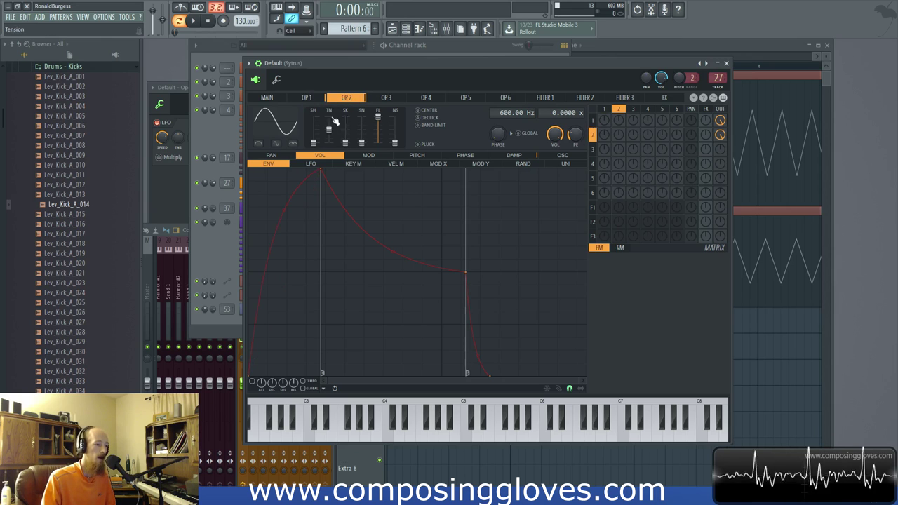
{"action": "left_click", "coordinate": [313, 101]}
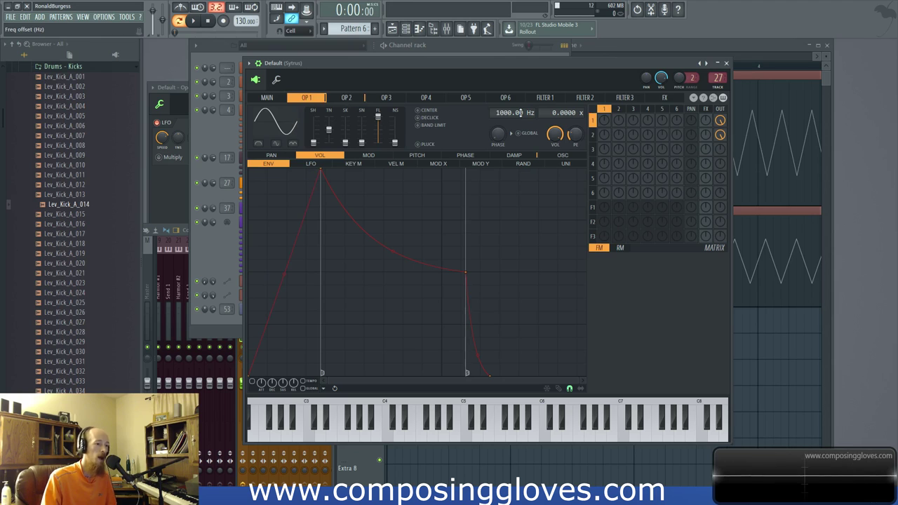
- Audition operators 1 and 2 separately by muting the other operator's output in the matrix
{"action": "left_click_drag", "start_coordinate": [722, 138], "coordinate": [727, 144]}
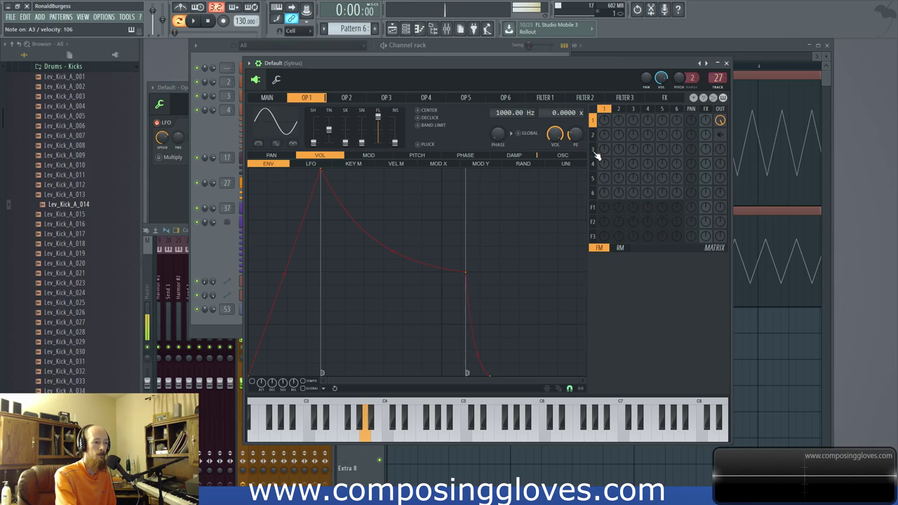
{"action": "left_click", "coordinate": [346, 100]}
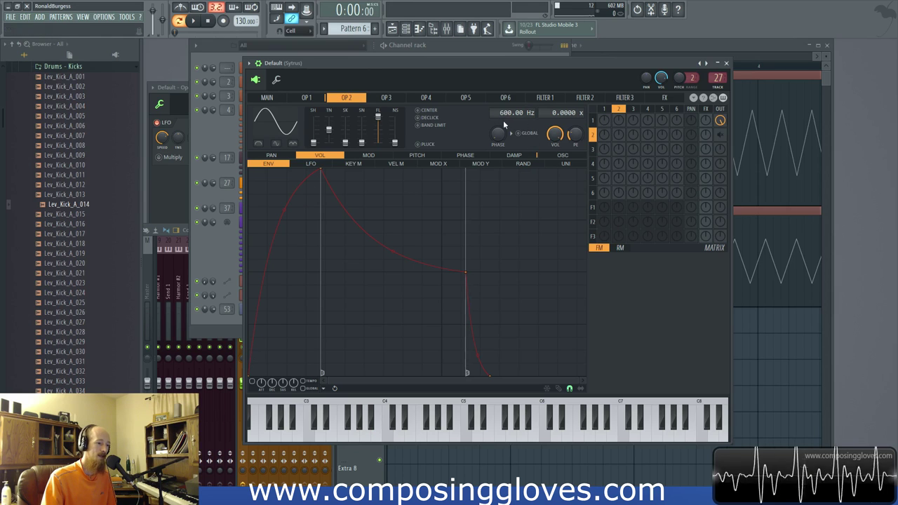
{"action": "left_click_drag", "start_coordinate": [517, 62], "coordinate": [521, 63]}
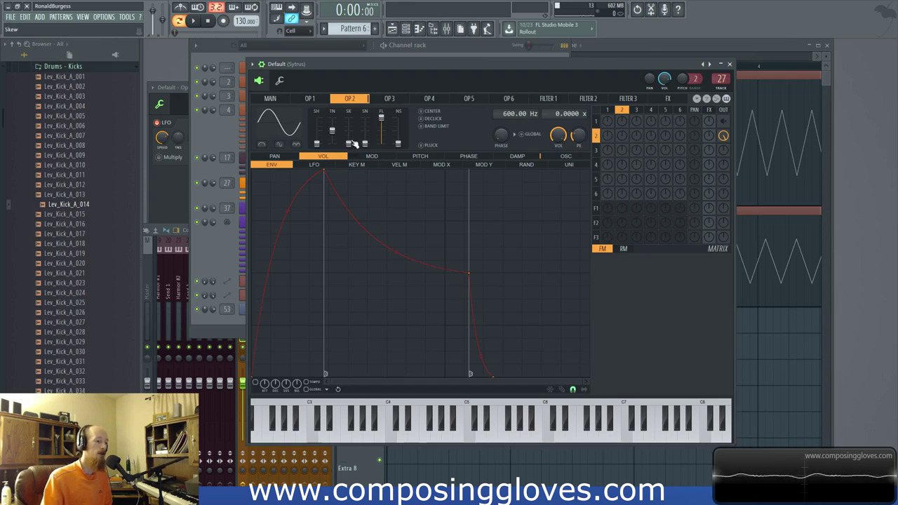
- Examine the frequency offsets and volume envelopes of operators 1 and 2 while both feed the output
{"action": "left_click", "coordinate": [314, 99]}
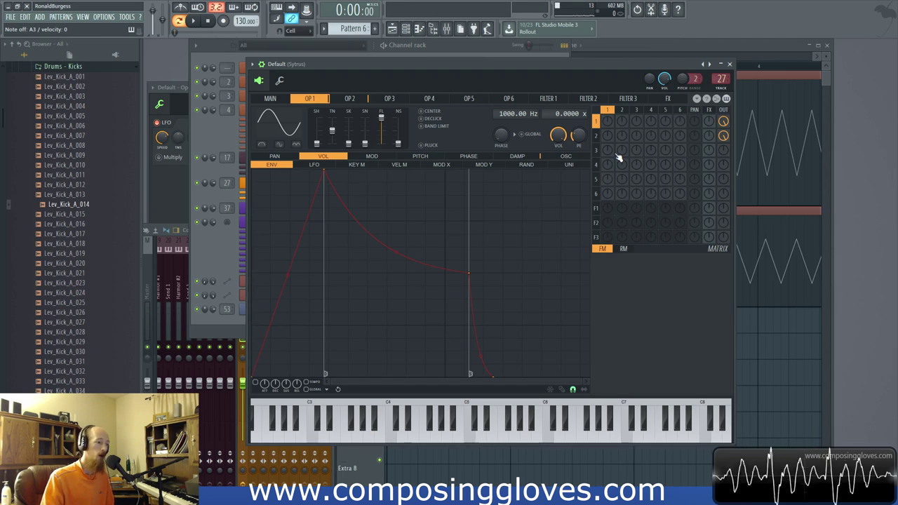
{"action": "left_click", "coordinate": [347, 99]}
{"action": "left_click", "coordinate": [324, 99]}
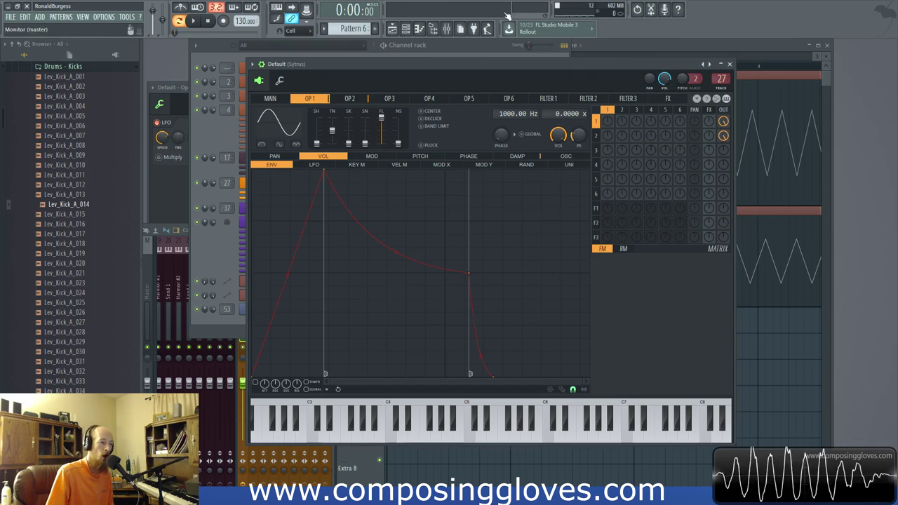
{"action": "left_click", "coordinate": [340, 98]}
{"action": "left_click", "coordinate": [318, 99]}
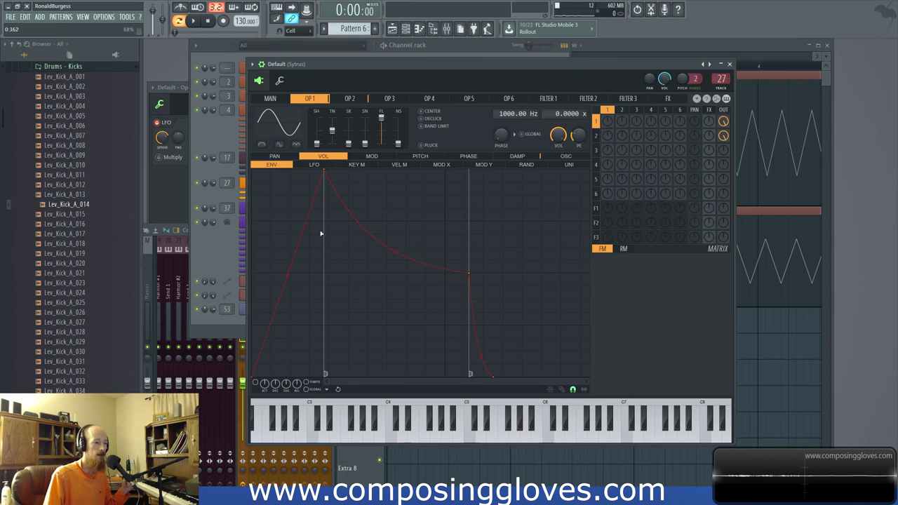
{"action": "left_click", "coordinate": [346, 102]}
{"action": "left_click", "coordinate": [313, 101]}
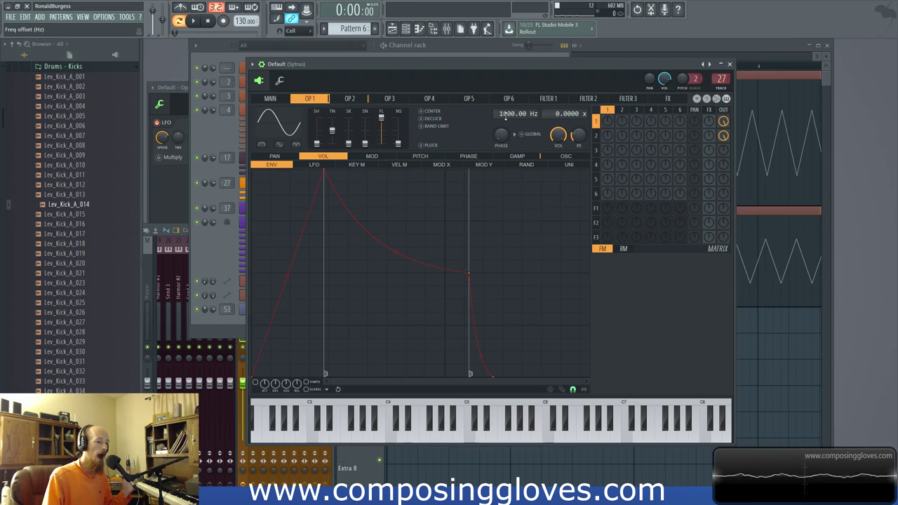
{"action": "left_click", "coordinate": [349, 100]}
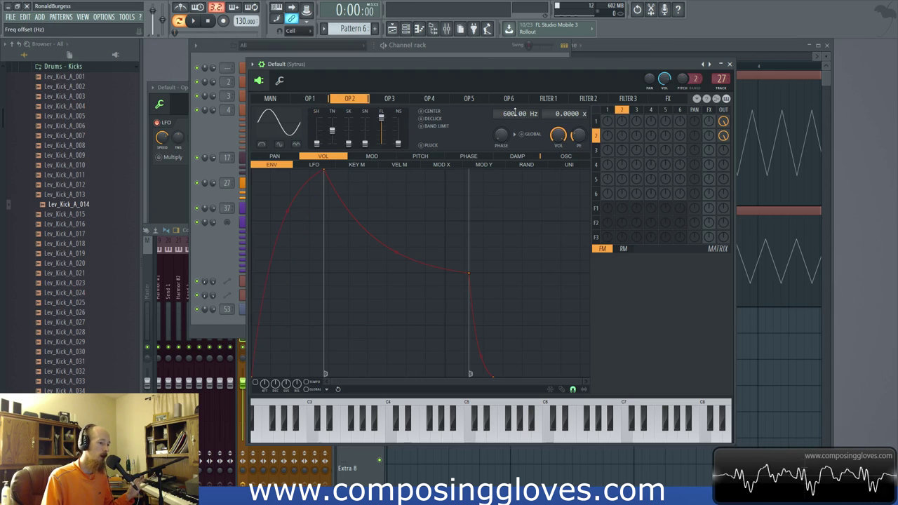
{"action": "left_click", "coordinate": [315, 99]}
{"action": "left_click", "coordinate": [355, 98]}
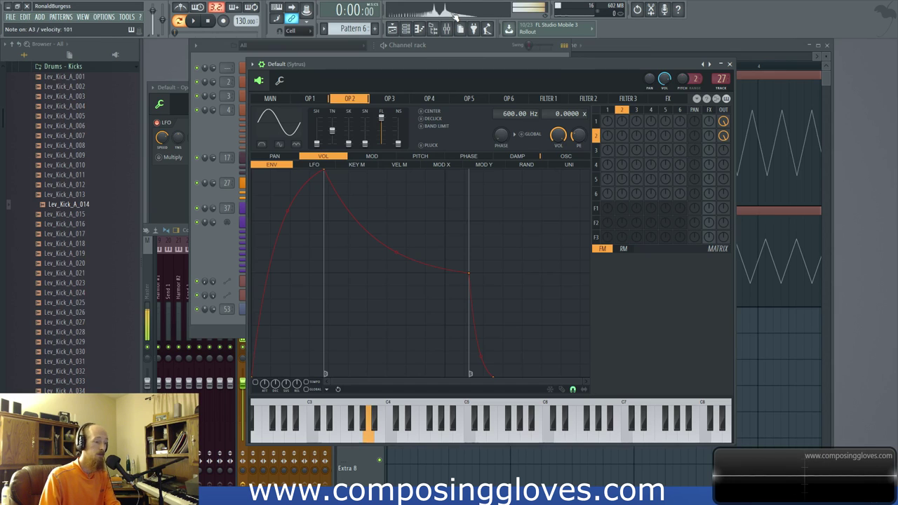
{"action": "left_click", "coordinate": [310, 99]}
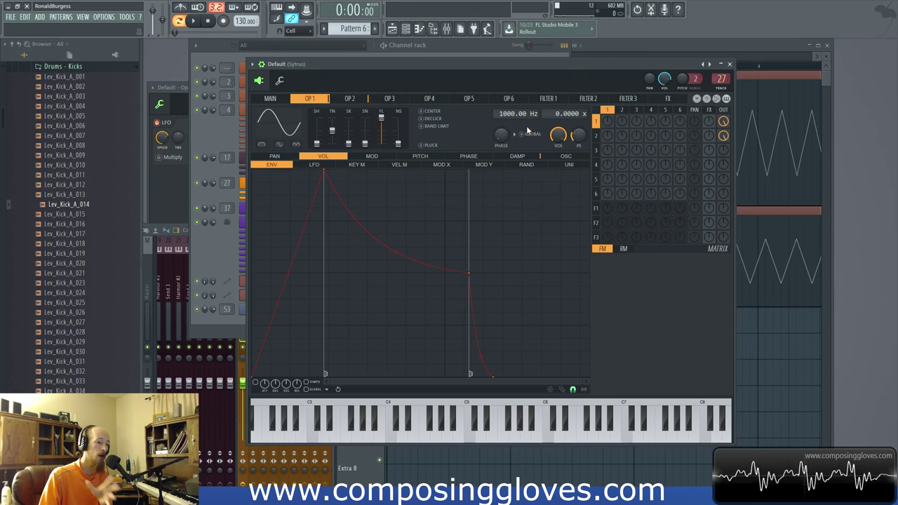
{"action": "left_click", "coordinate": [350, 99]}
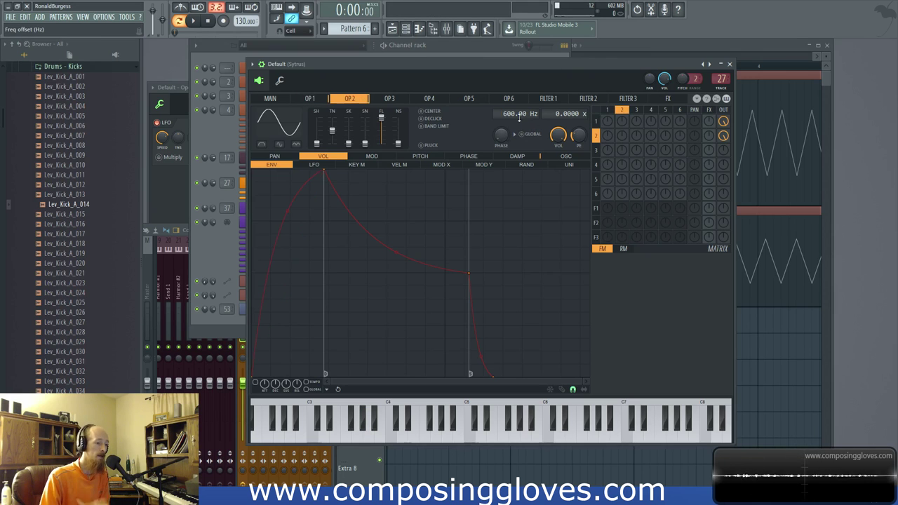
{"action": "left_click", "coordinate": [326, 102]}
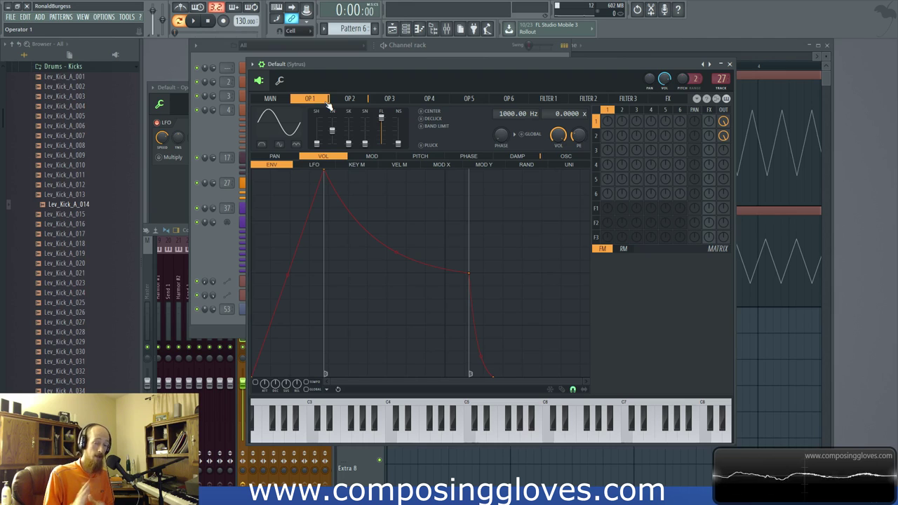
- Change the waveform of operators 1 and 2 from sine to Saw
{"action": "key", "text": "z"}
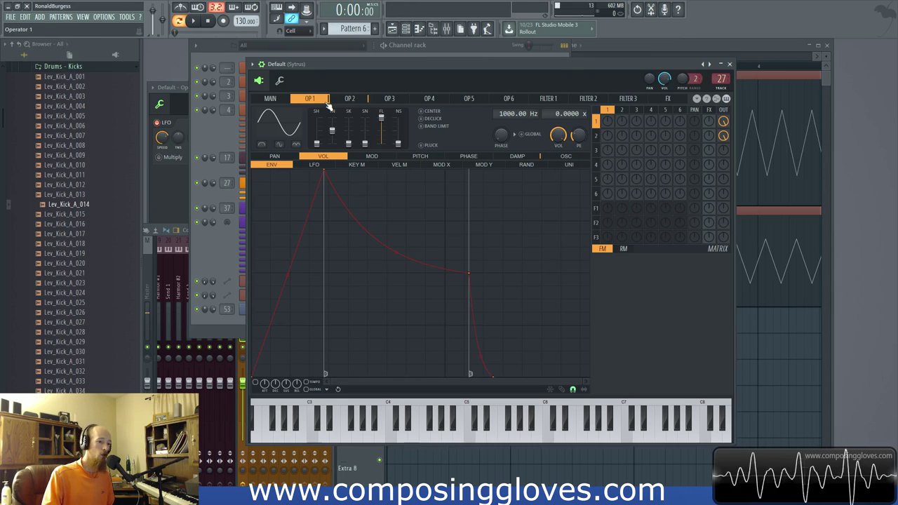
{"action": "left_click", "coordinate": [297, 123]}
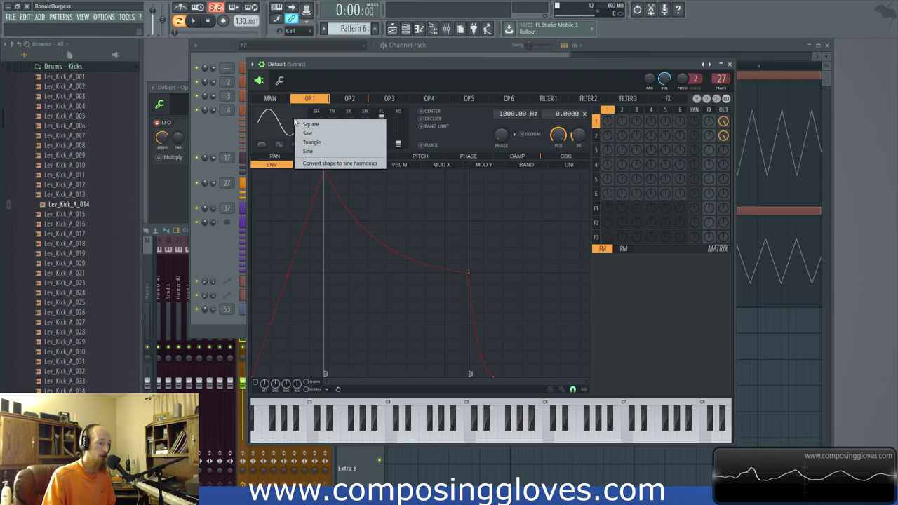
{"action": "left_click", "coordinate": [333, 139]}
{"action": "left_click", "coordinate": [349, 98]}
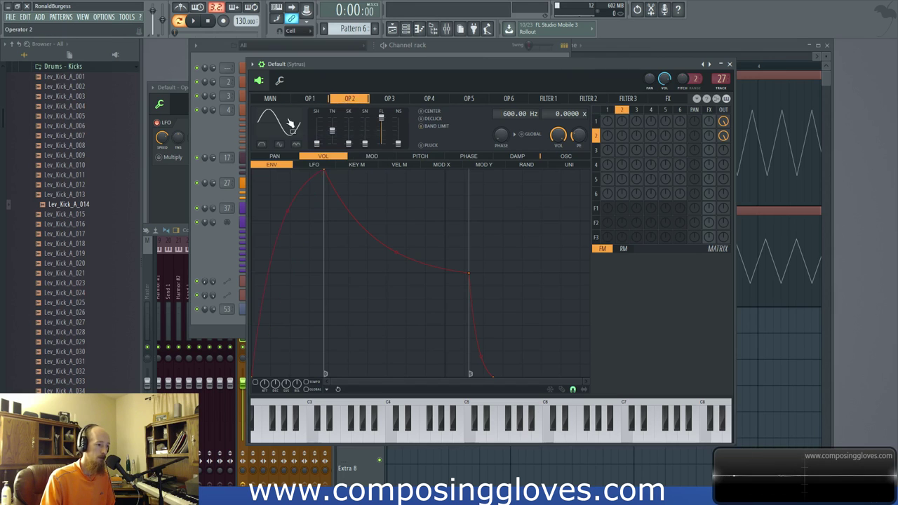
{"action": "left_click", "coordinate": [278, 124]}
{"action": "left_click", "coordinate": [311, 137]}
{"action": "left_click", "coordinate": [309, 99]}
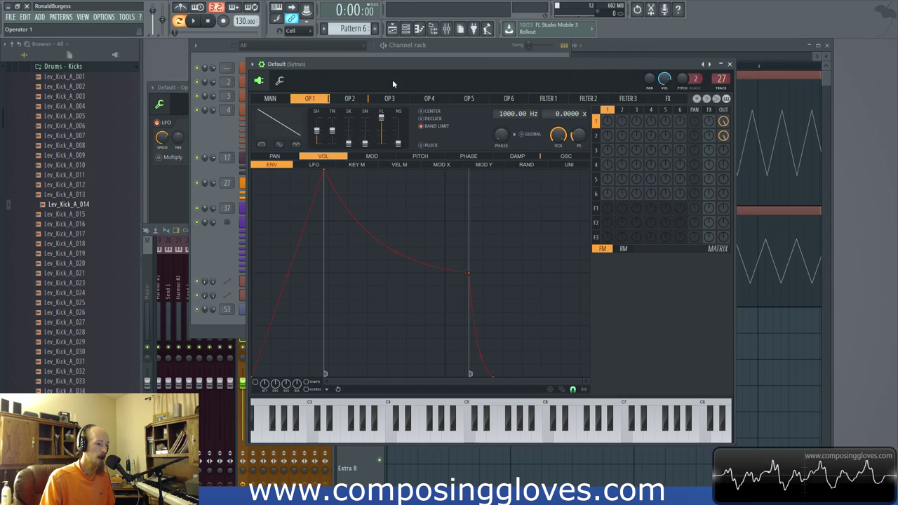
- Play the saw waves of operators 1 and 2 individually through output muting, and with both outputs enabled
{"action": "left_click_drag", "start_coordinate": [723, 135], "coordinate": [728, 138]}
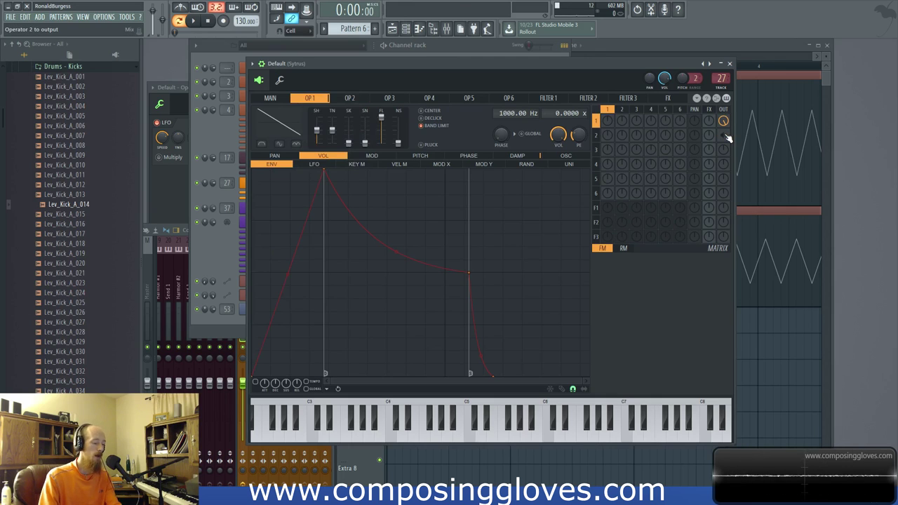
{"action": "key", "text": "b"}
{"action": "left_click_drag", "start_coordinate": [724, 134], "coordinate": [726, 136]}
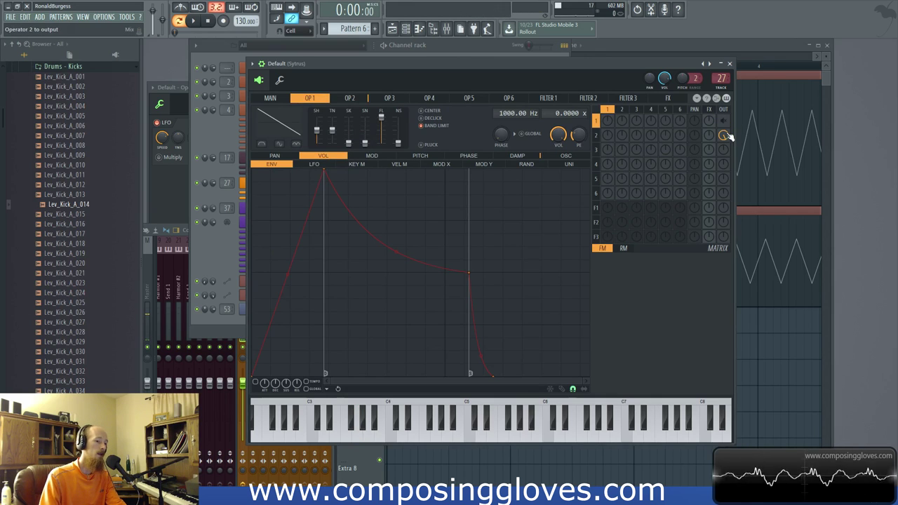
{"action": "key", "text": "b"}
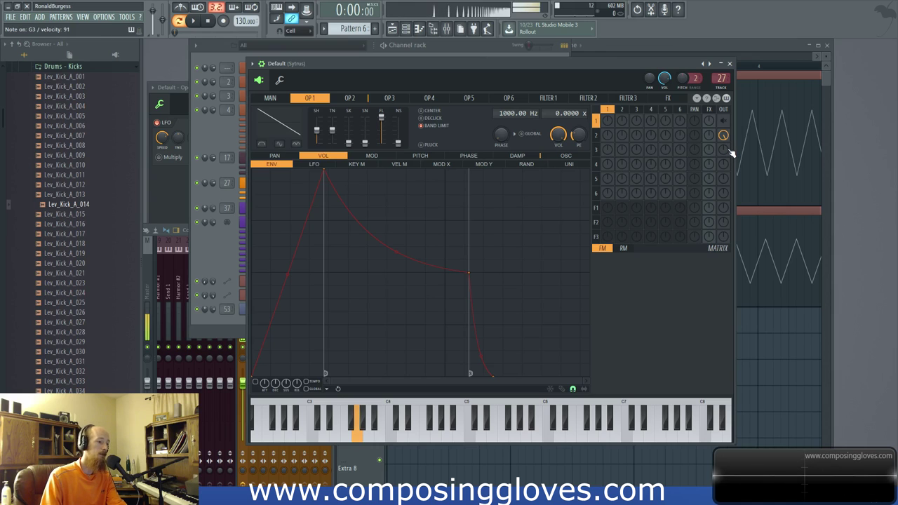
{"action": "left_click_drag", "start_coordinate": [728, 125], "coordinate": [730, 126]}
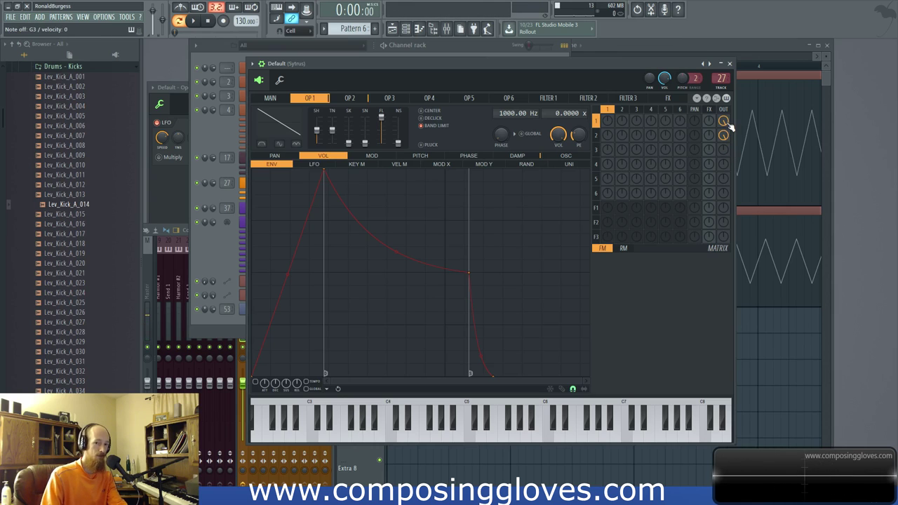
{"action": "key", "text": "b"}
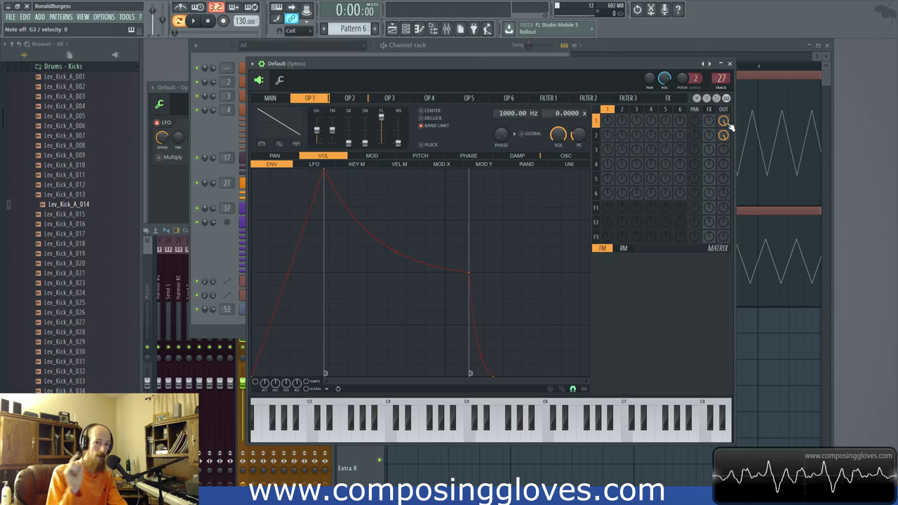
- Convert the saw shapes of operators 1 and 2 to sine harmonics
{"action": "left_click", "coordinate": [274, 136]}
{"action": "left_click", "coordinate": [318, 178]}
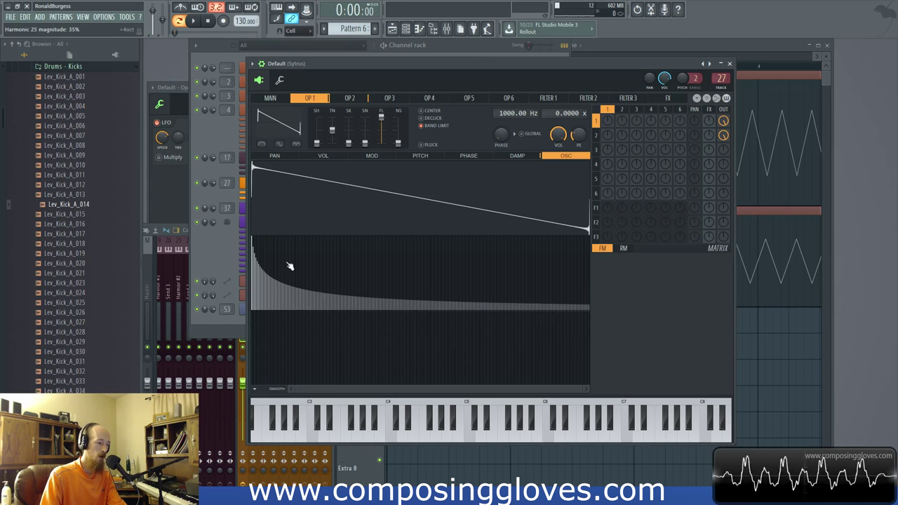
{"action": "left_click", "coordinate": [349, 97]}
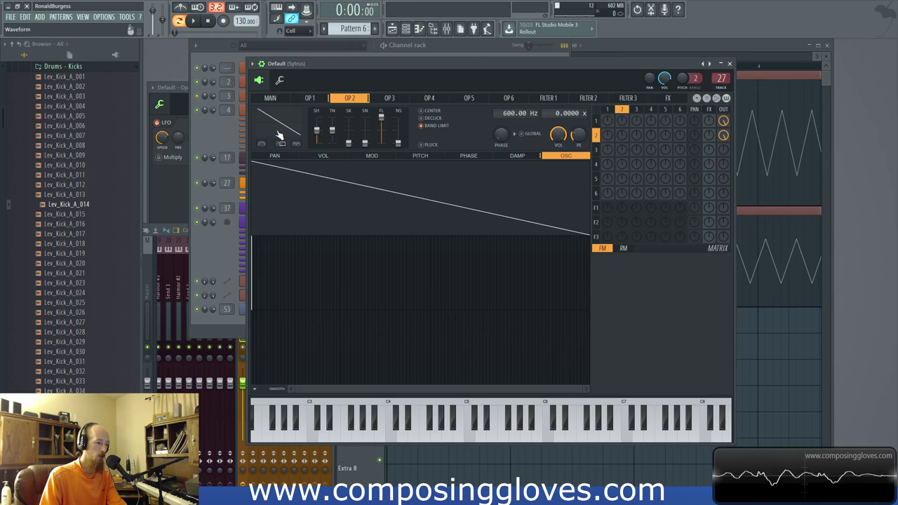
{"action": "left_click", "coordinate": [280, 132]}
{"action": "left_click", "coordinate": [319, 175]}
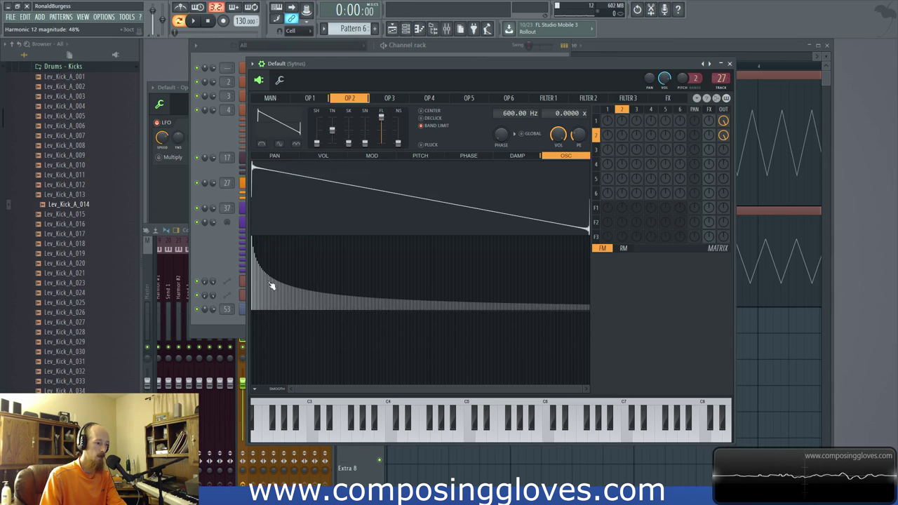
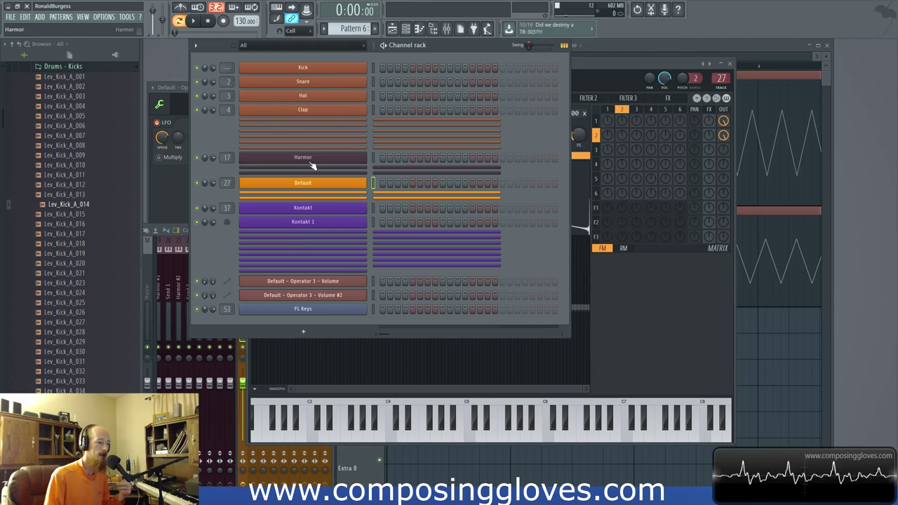
- Bring the Sytrus window back in front of the channel rack and view operator 1's harmonics
{"action": "left_click", "coordinate": [642, 334]}
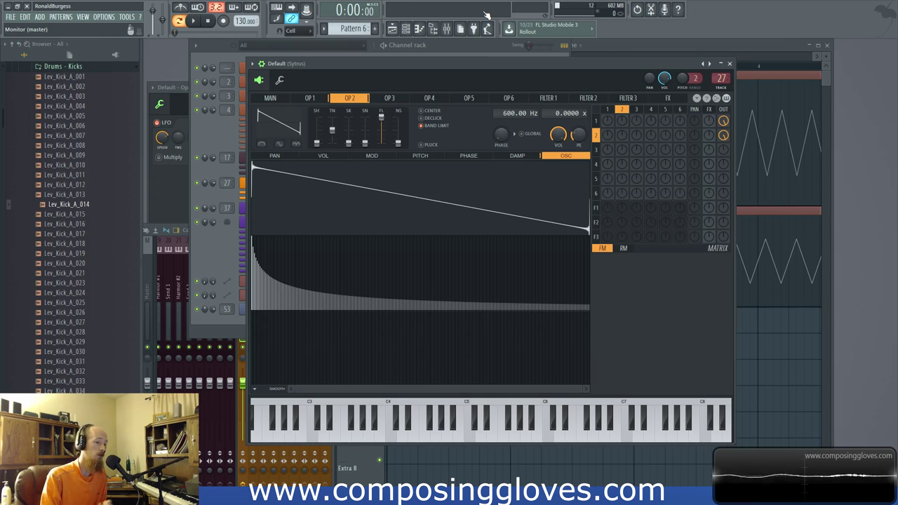
{"action": "left_click_drag", "start_coordinate": [356, 63], "coordinate": [391, 60]}
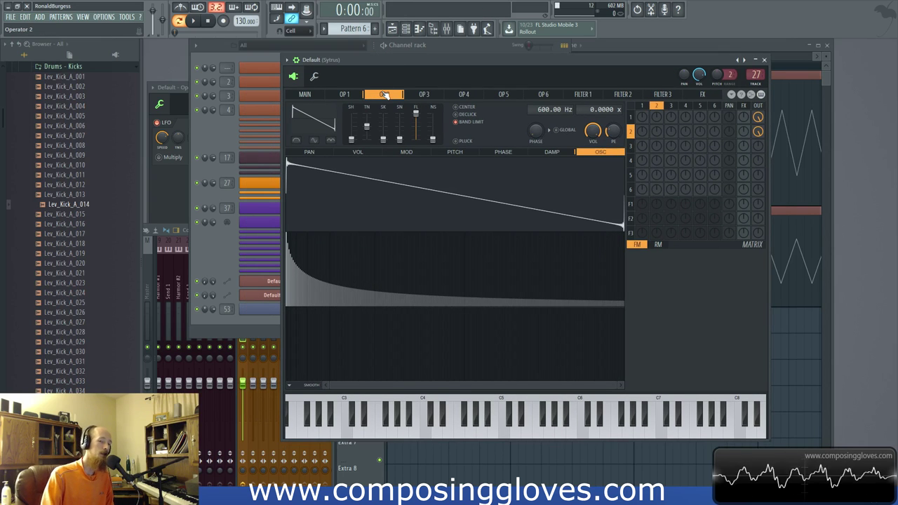
{"action": "left_click", "coordinate": [345, 95]}
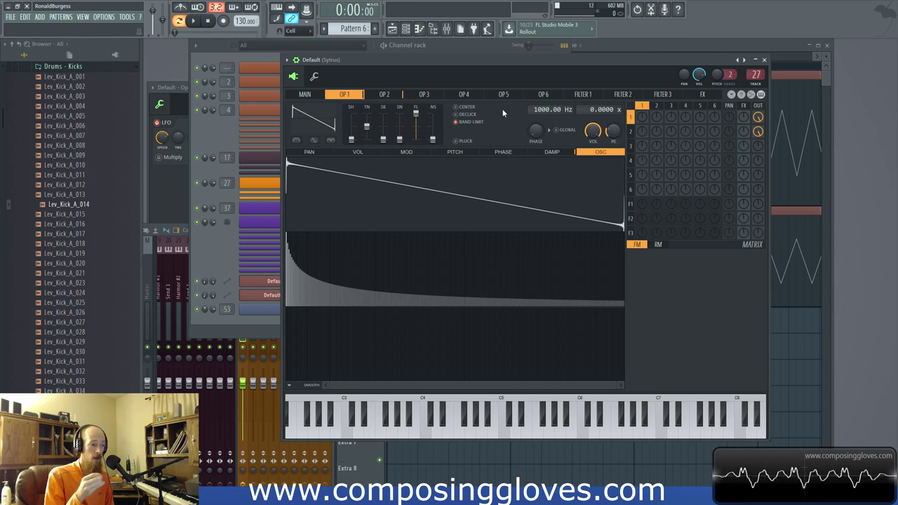
- Open the FL Keys instrument from the channel rack and place its window over the rack
{"action": "left_click", "coordinate": [212, 251]}
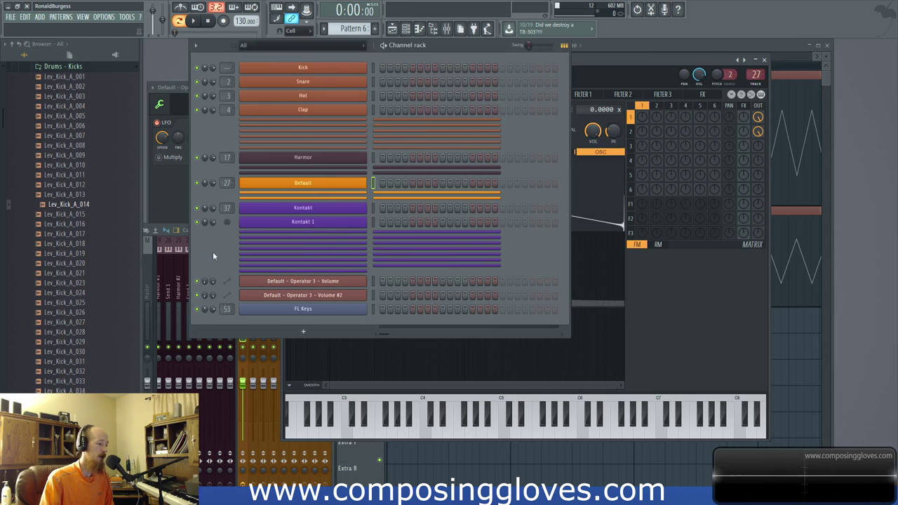
{"action": "left_click", "coordinate": [302, 309]}
{"action": "left_click_drag", "start_coordinate": [369, 110], "coordinate": [410, 105]}
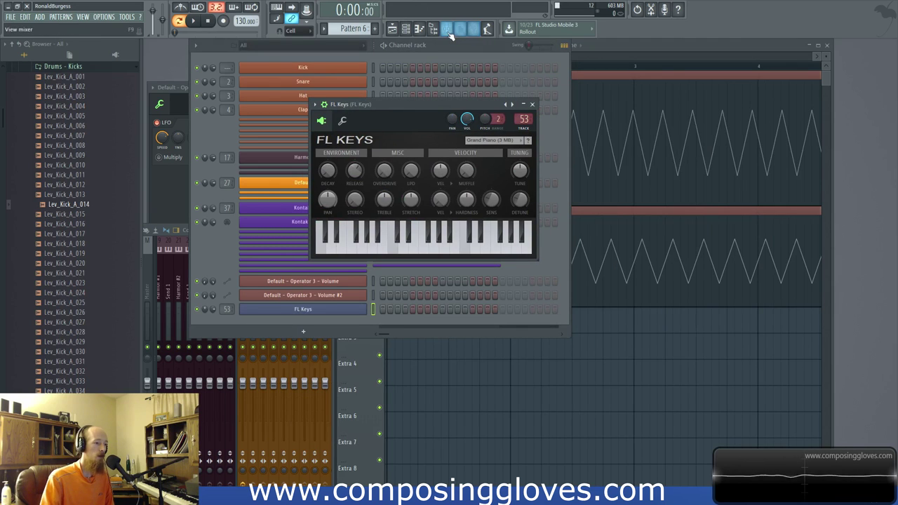
{"action": "left_click_drag", "start_coordinate": [447, 105], "coordinate": [455, 86]}
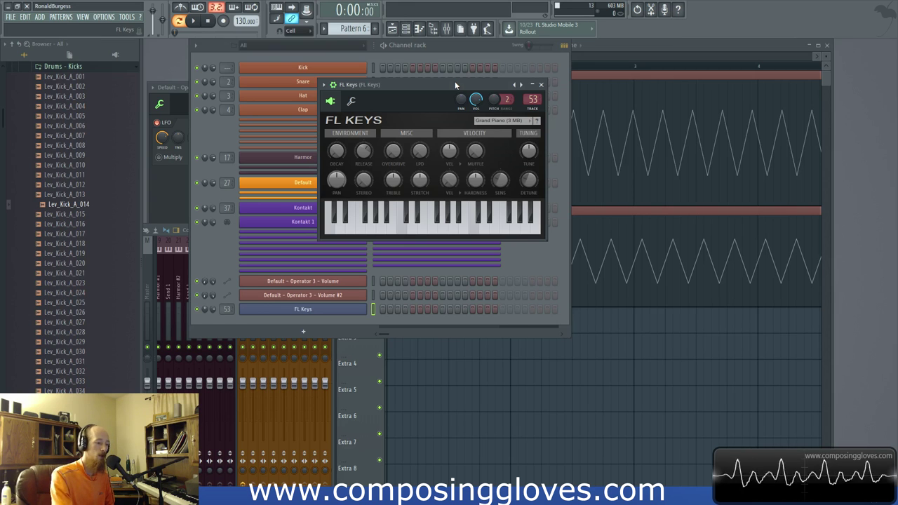
- Play the notes C4 and G4 one after the other in FL Keys, twice
{"action": "key", "text": "z"}
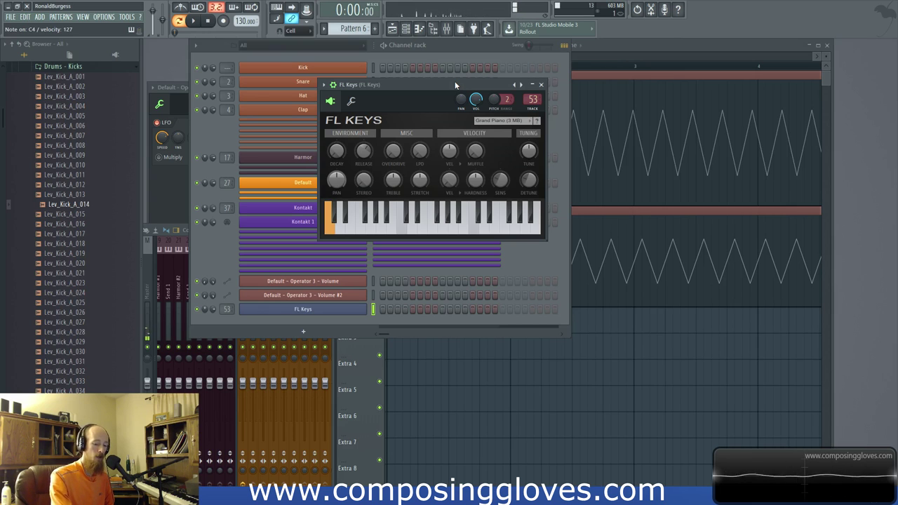
{"action": "key", "text": "b"}
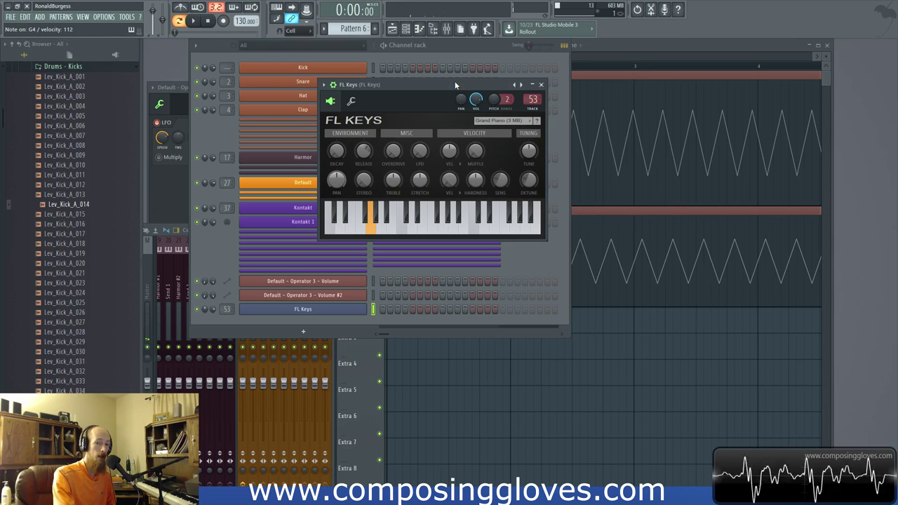
{"action": "key", "text": "z"}
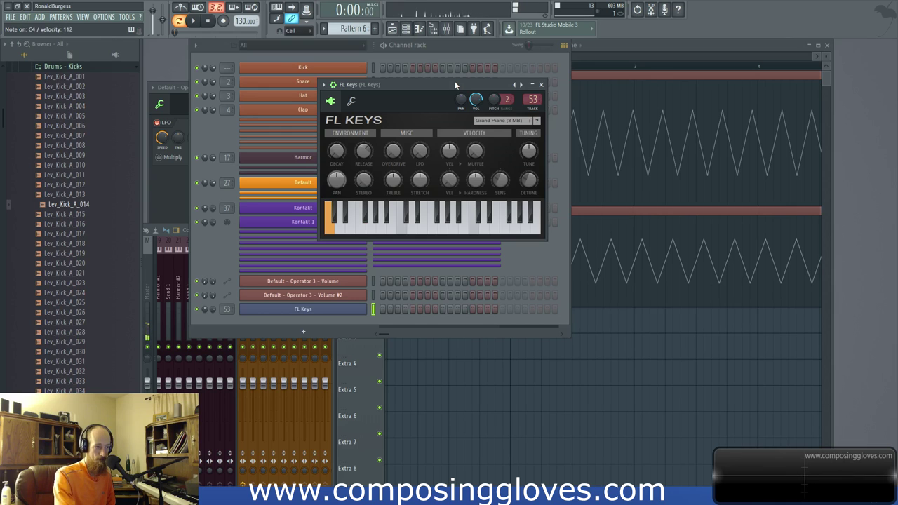
{"action": "key", "text": "b"}
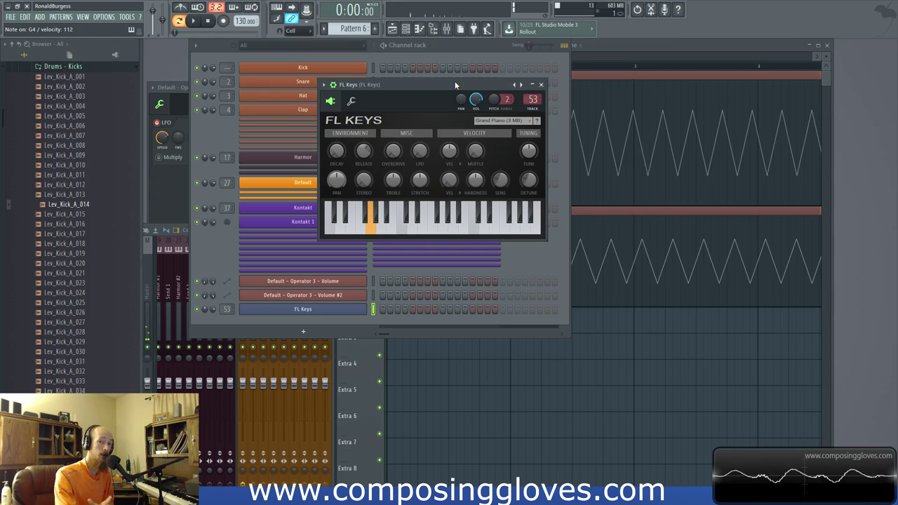
- Play C4 and G4 together repeatedly in FL Keys to hear the two notes combined
{"action": "key", "text": "b"}
{"action": "key", "text": "z"}
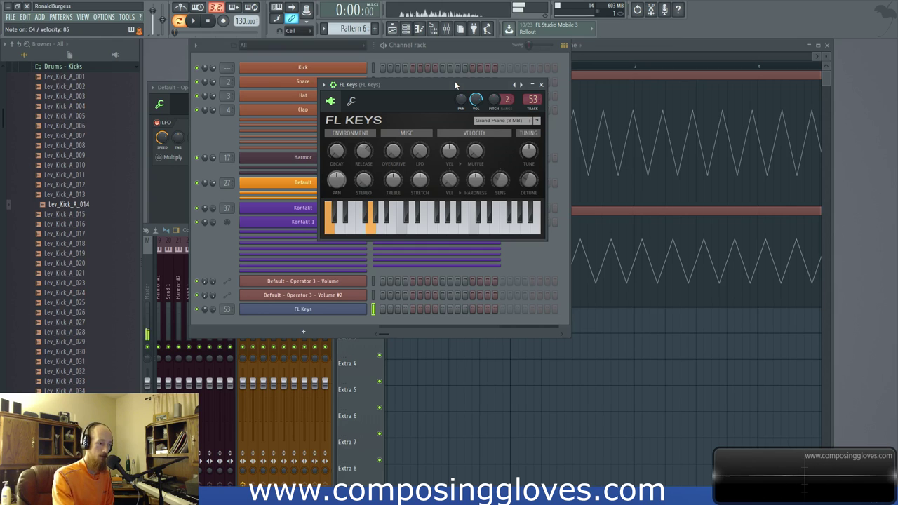
{"action": "key", "text": "z"}
{"action": "key", "text": "b"}
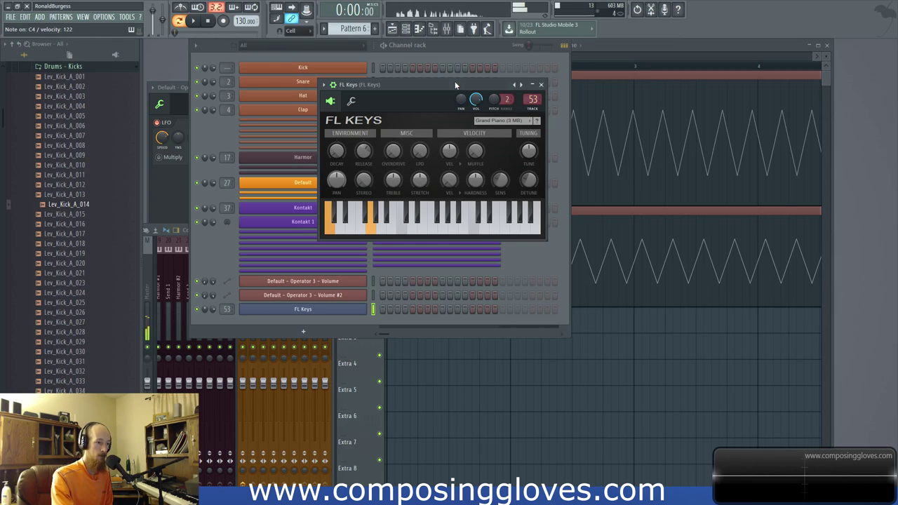
{"action": "key", "text": "z"}
{"action": "key", "text": "b"}
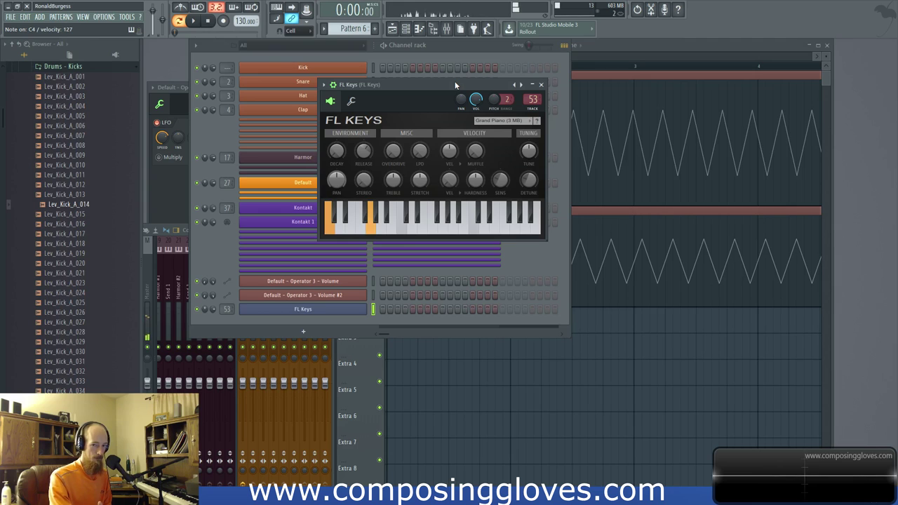
{"action": "key", "text": "z"}
{"action": "key", "text": "b"}
{"action": "key", "text": "z"}
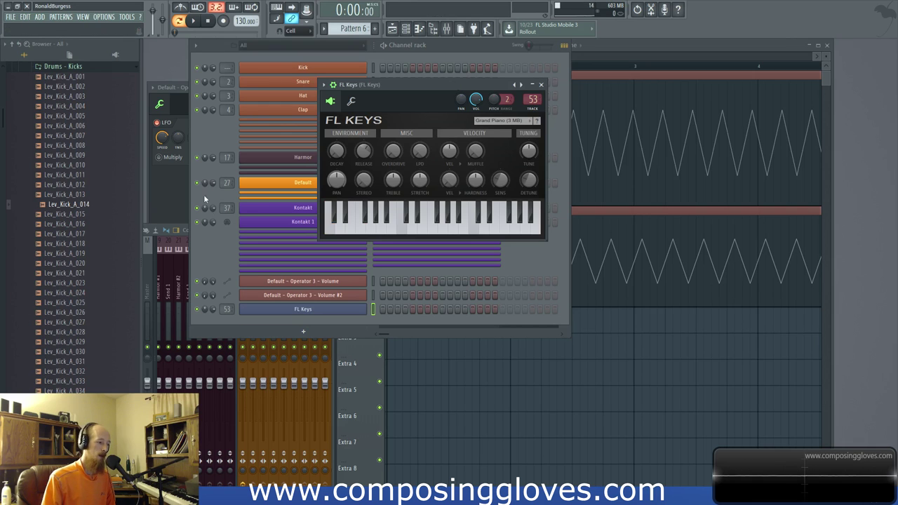
- Open the orange Default Sytrus channel and load its Default preset, leaving operator 1's sine shape as is
{"action": "left_click", "coordinate": [286, 181]}
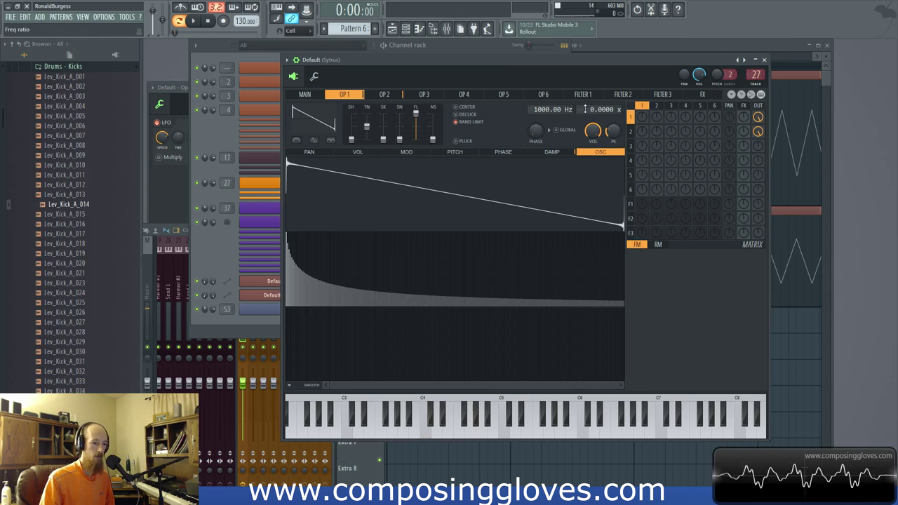
{"action": "right_click", "coordinate": [745, 60]}
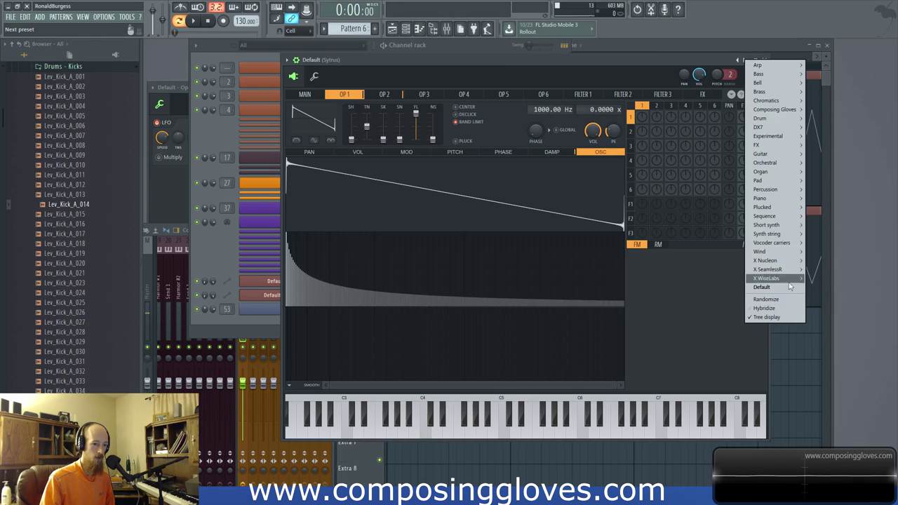
{"action": "left_click", "coordinate": [781, 292]}
{"action": "left_click", "coordinate": [295, 116]}
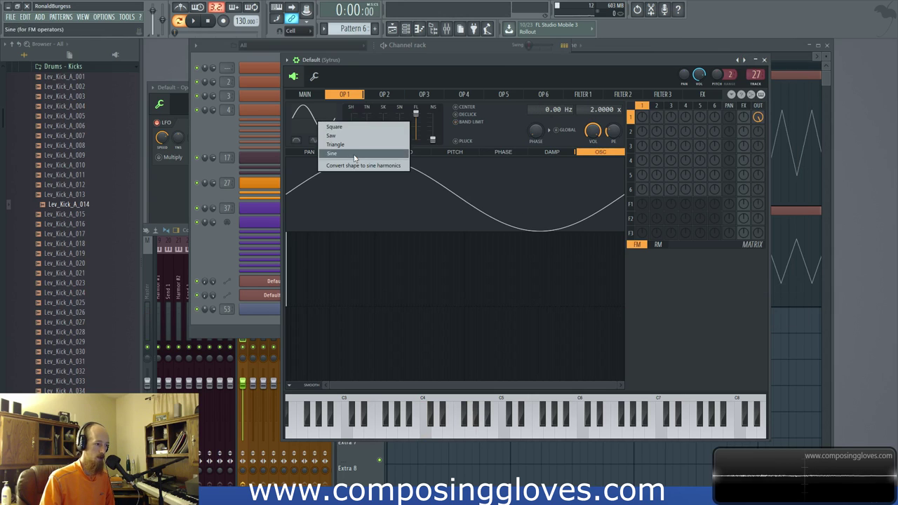
{"action": "left_click", "coordinate": [374, 70]}
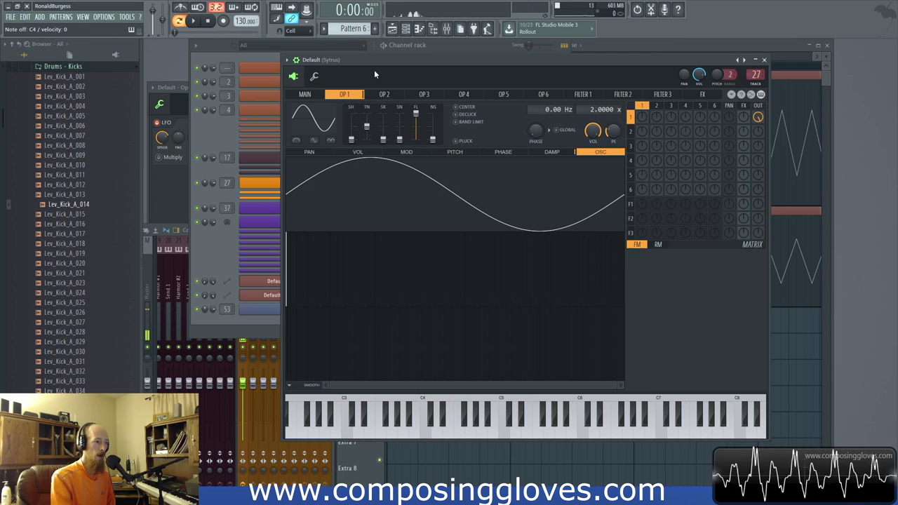
- Reposition the Sytrus window over the channel rack and show its main settings page
{"action": "mouse_move", "coordinate": [425, 59]}
{"action": "left_mouse_down"}
{"action": "mouse_move", "coordinate": [425, 72]}
{"action": "mouse_move", "coordinate": [409, 54]}
{"action": "left_mouse_up"}
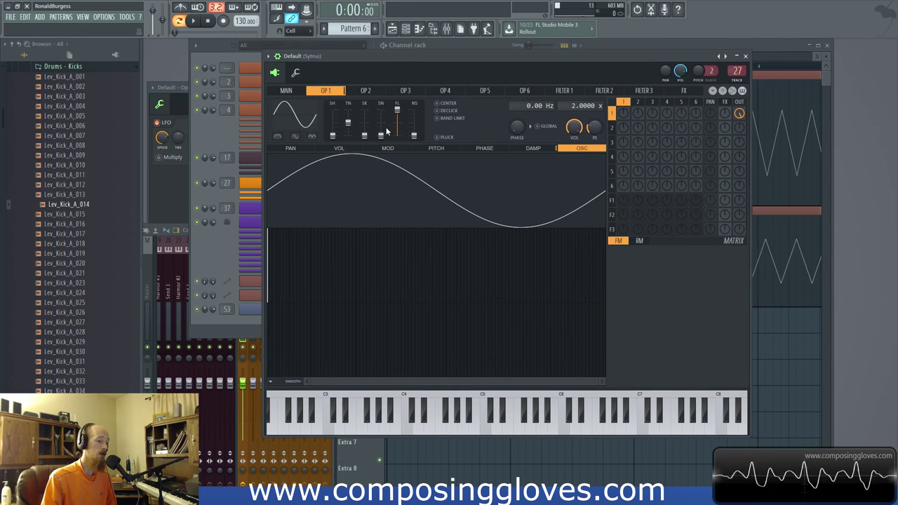
{"action": "left_click_drag", "start_coordinate": [412, 55], "coordinate": [438, 56]}
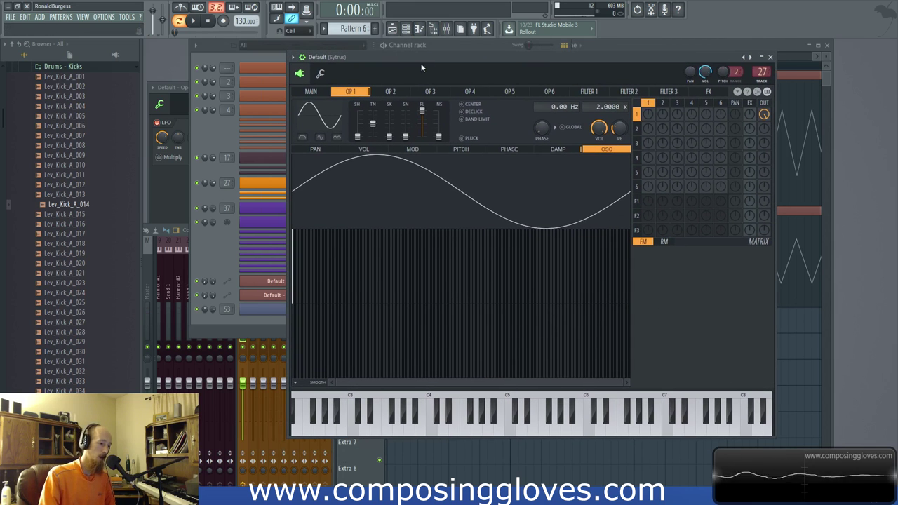
{"action": "left_click", "coordinate": [313, 92]}
{"action": "left_click_drag", "start_coordinate": [590, 183], "coordinate": [621, 261]}
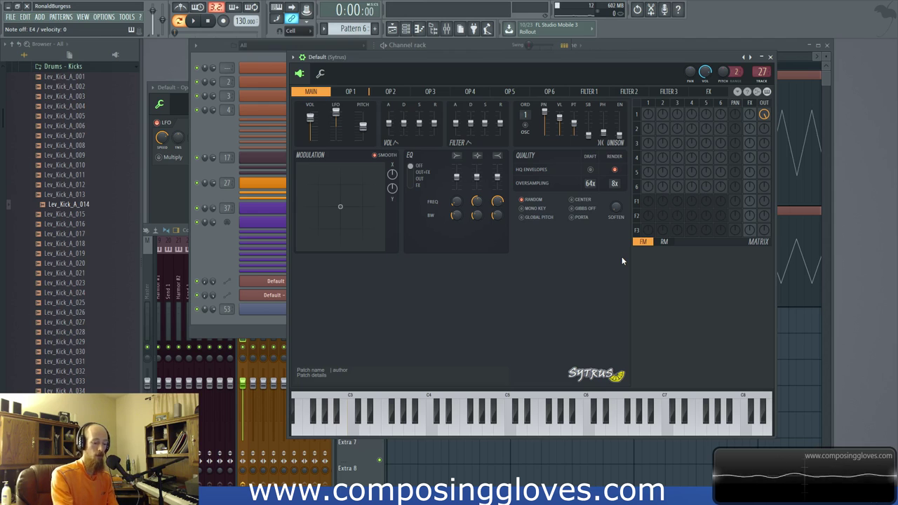
- Open the mixer, move it slightly upward and bring it in front of Sytrus with the Sytrus track selected
{"action": "left_click", "coordinate": [447, 28]}
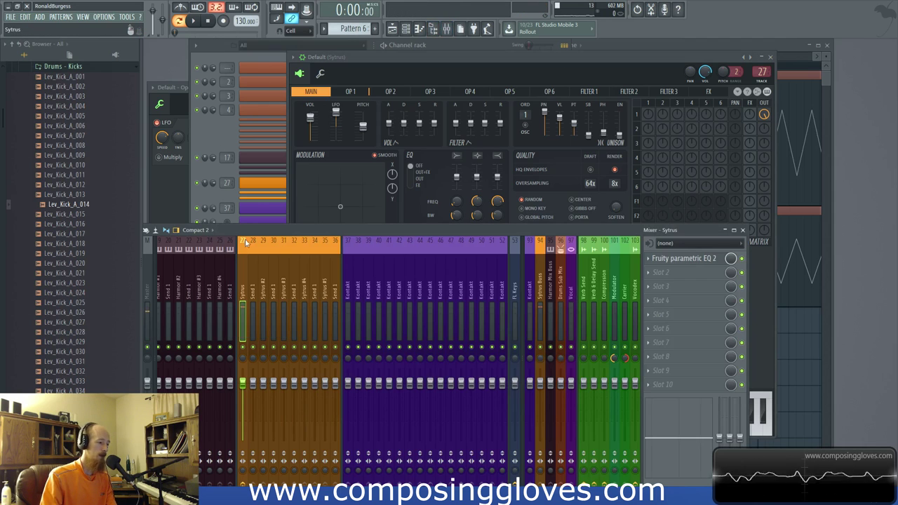
{"action": "left_click_drag", "start_coordinate": [245, 231], "coordinate": [245, 199]}
{"action": "left_click", "coordinate": [547, 71]}
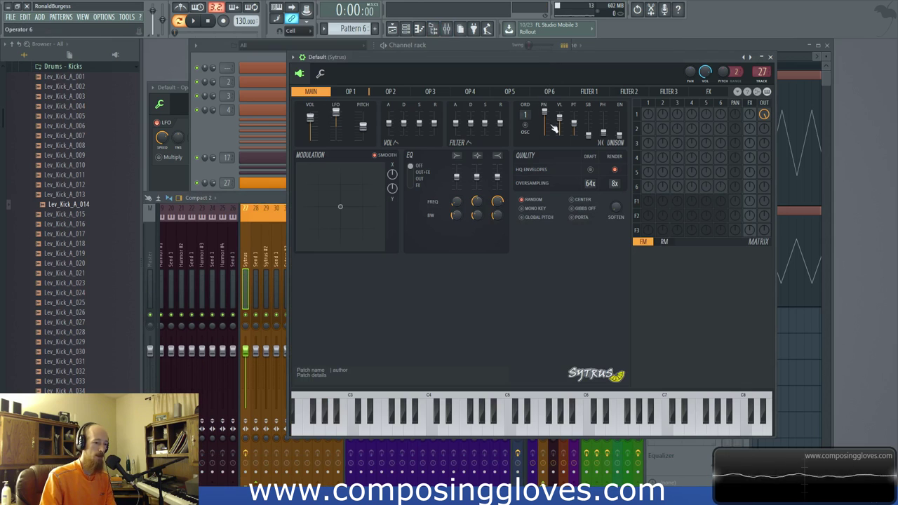
{"action": "left_click", "coordinate": [245, 205]}
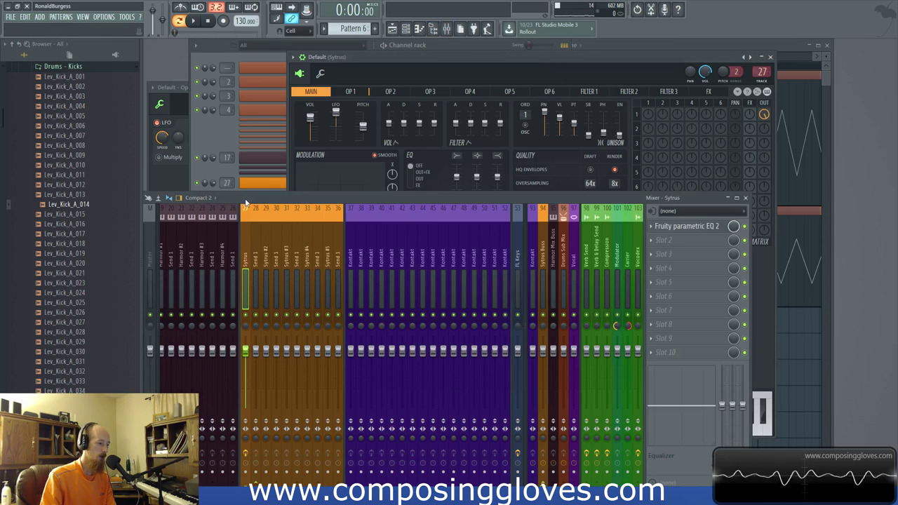
- Load SignalAnalyzer into effect slot 2 of the Sytrus mixer track, switch its display to Spectrum and reposition its window
{"action": "left_click", "coordinate": [661, 245]}
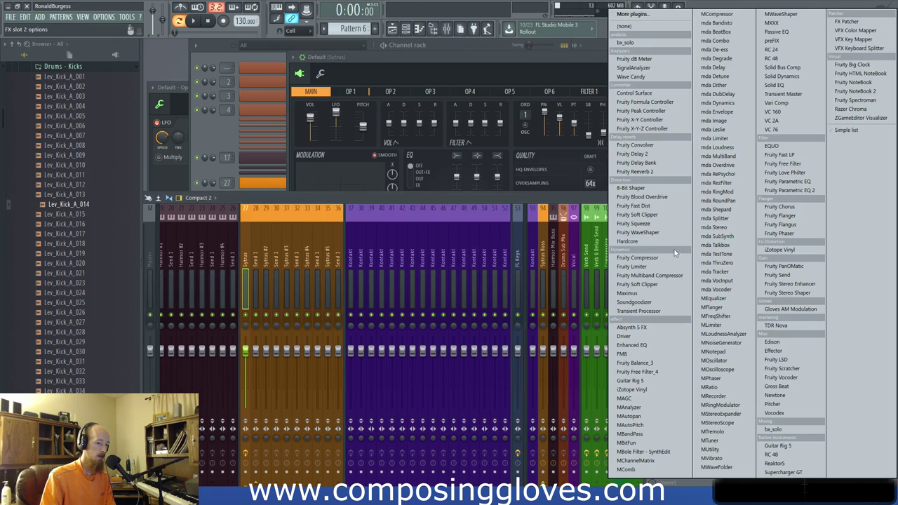
{"action": "left_click", "coordinate": [658, 68]}
{"action": "left_click_drag", "start_coordinate": [336, 98], "coordinate": [581, 133]}
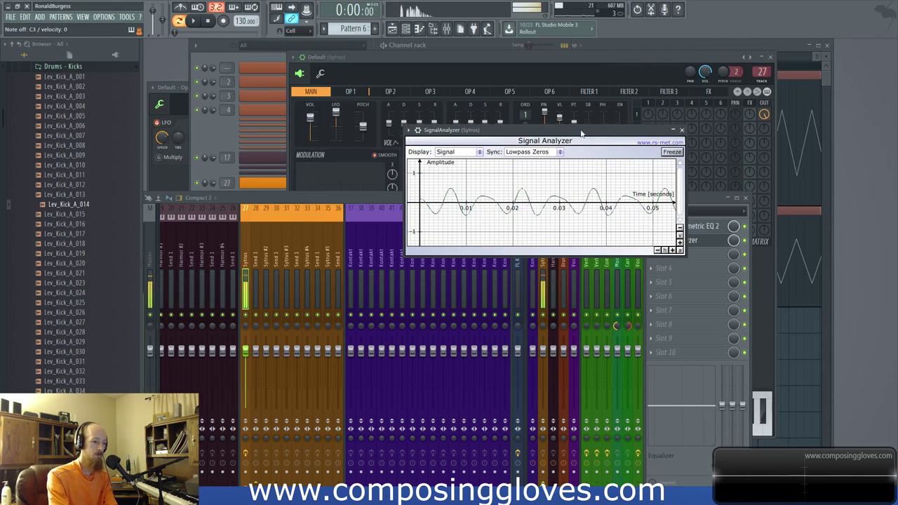
{"action": "left_click", "coordinate": [456, 151]}
{"action": "left_click", "coordinate": [451, 172]}
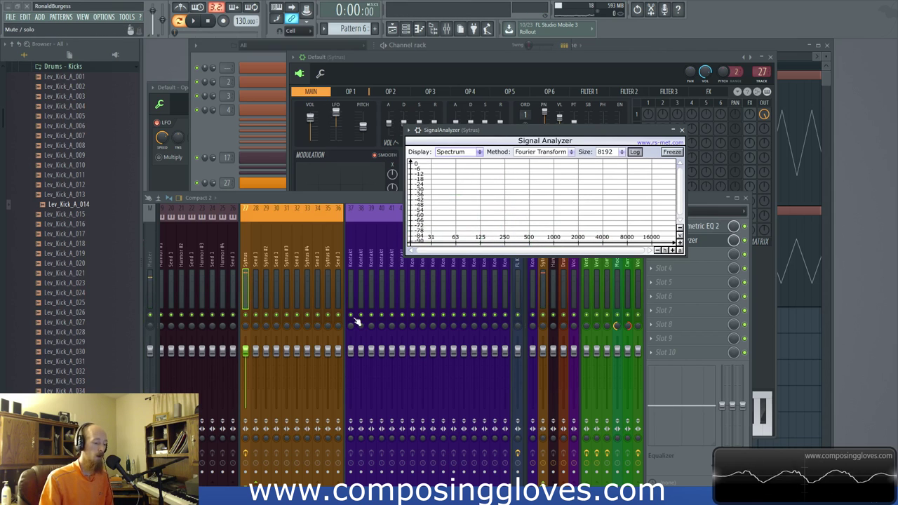
{"action": "left_click_drag", "start_coordinate": [516, 136], "coordinate": [365, 158]}
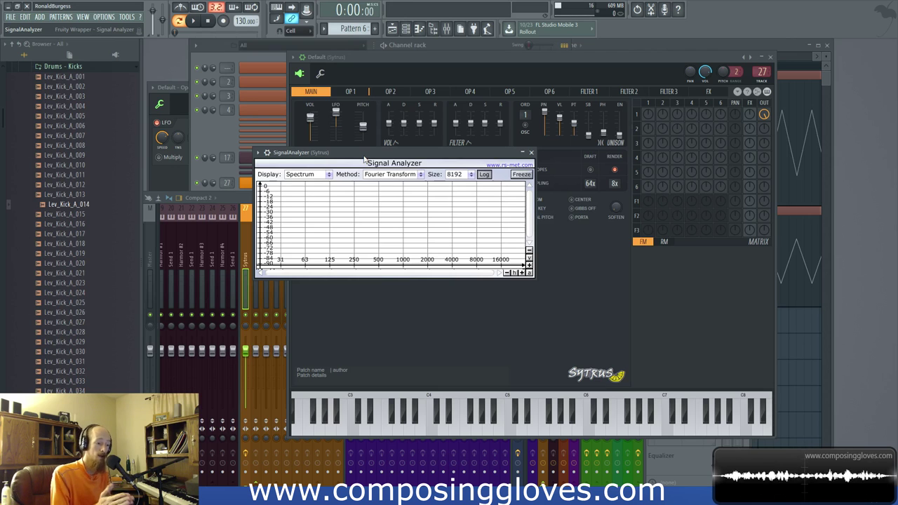
- Bring the mixer back up, reopen SignalAnalyzer from the Sytrus track and place the Fruity parametric EQ 2 window over it
{"action": "left_click", "coordinate": [433, 29]}
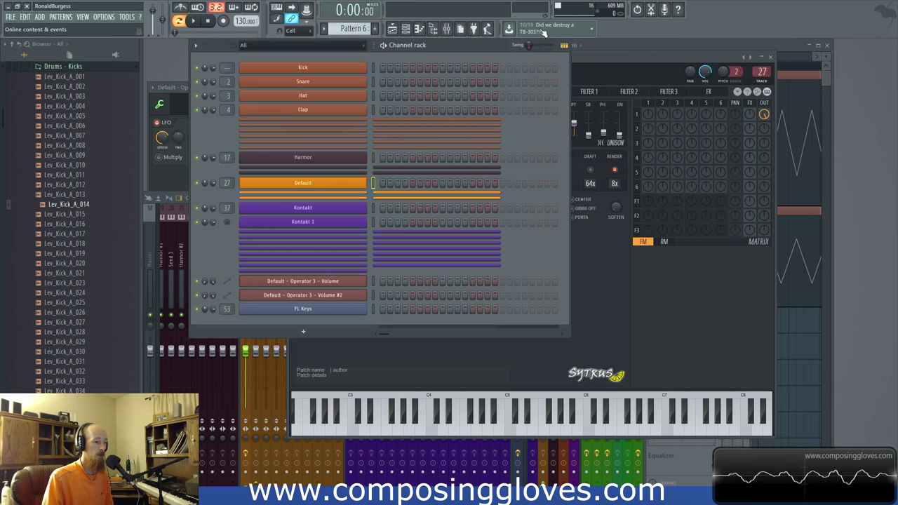
{"action": "left_click", "coordinate": [447, 29]}
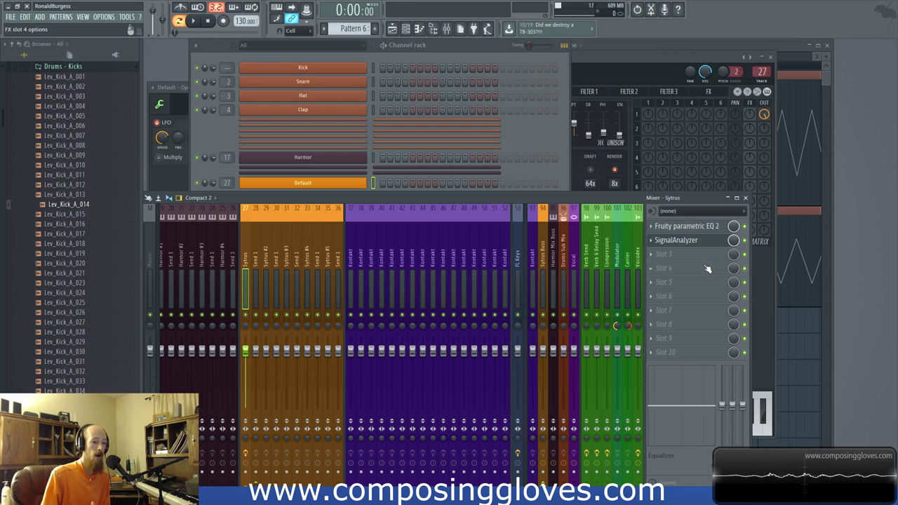
{"action": "left_click", "coordinate": [676, 240]}
{"action": "left_click", "coordinate": [687, 225]}
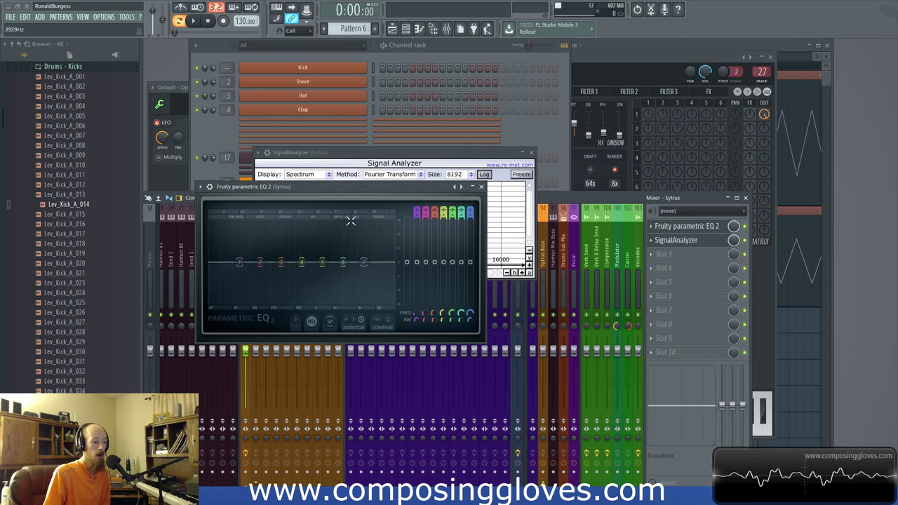
{"action": "left_click_drag", "start_coordinate": [383, 187], "coordinate": [454, 162]}
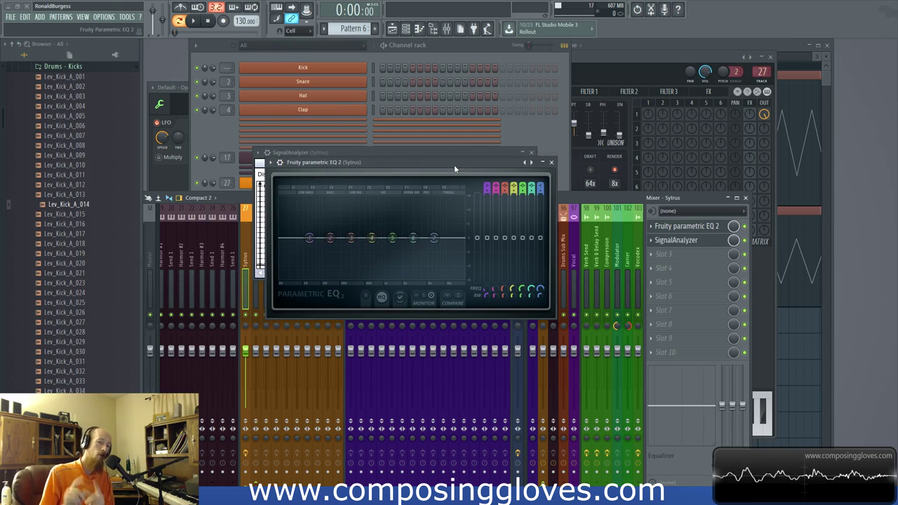